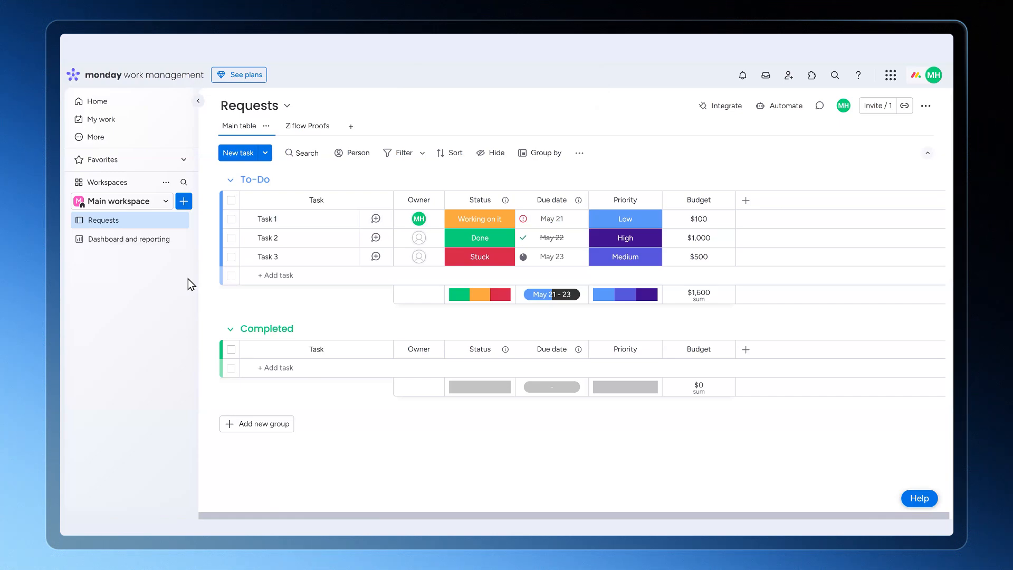
Add the installed Ziflow Proofs app as an item view on Task 1 of the Requests board
{"action": "left_click", "coordinate": [348, 219]}
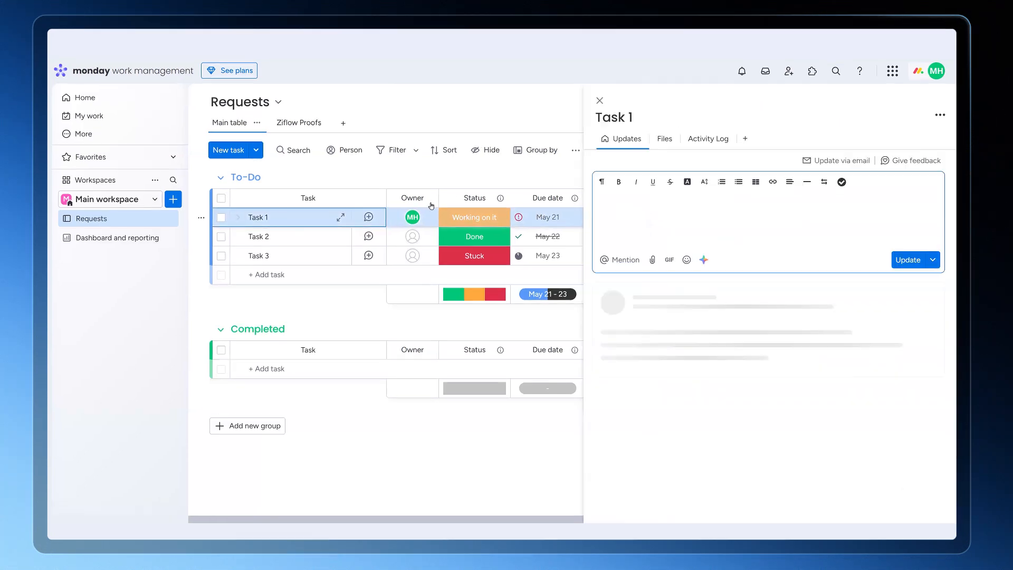
{"action": "left_click", "coordinate": [733, 86]}
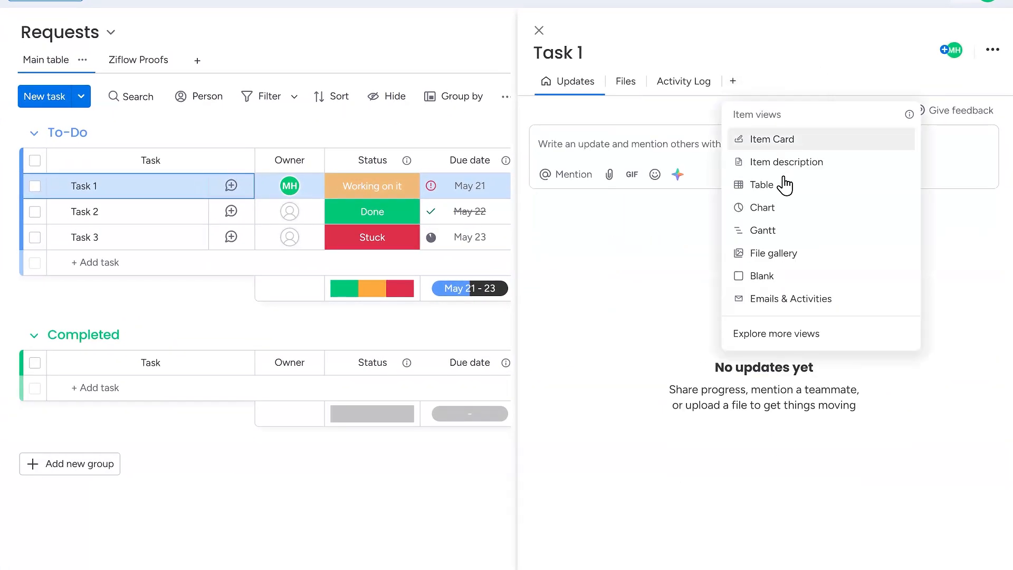
{"action": "left_click", "coordinate": [790, 335]}
{"action": "left_click", "coordinate": [515, 425]}
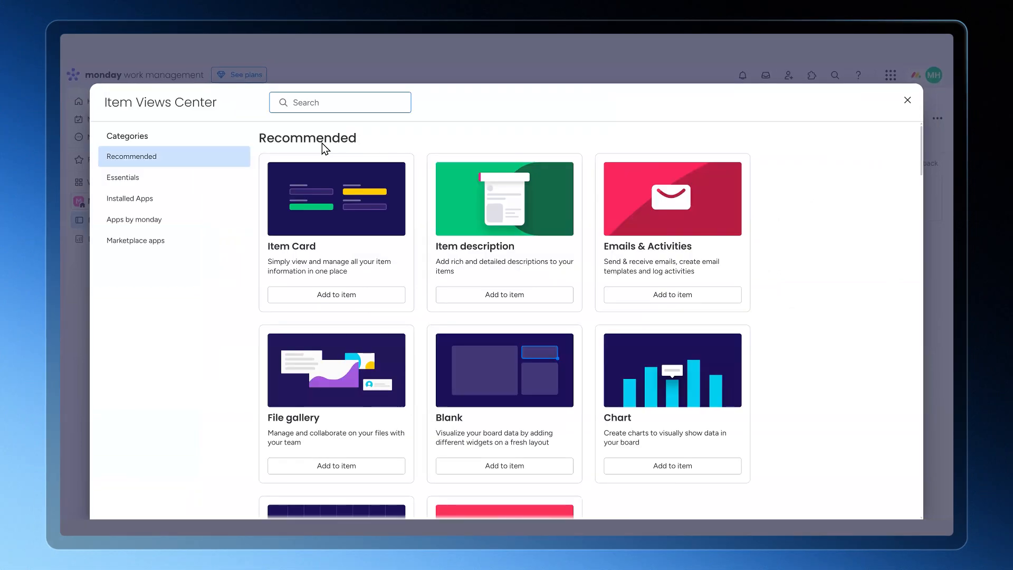
{"action": "left_click", "coordinate": [112, 199]}
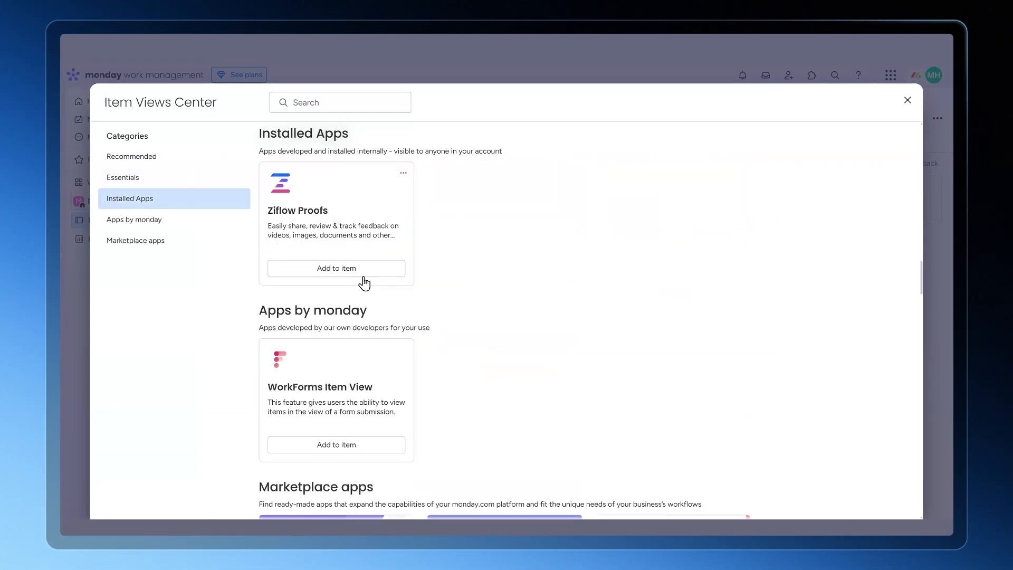
{"action": "left_click", "coordinate": [363, 275]}
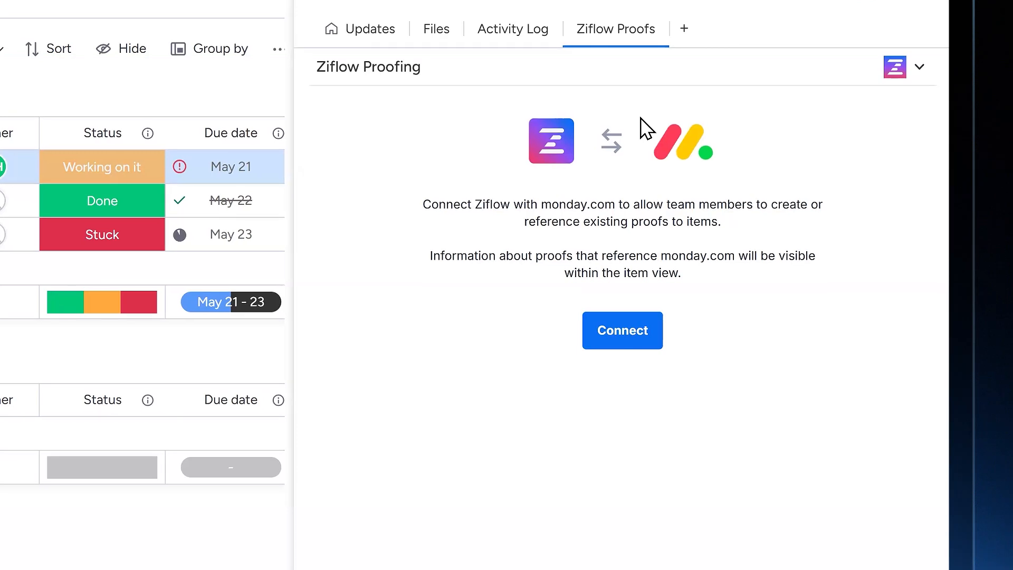
Connect Ziflow with monday.com from the Ziflow Proofs view, authorize the access and close Task 1
{"action": "left_click", "coordinate": [607, 334]}
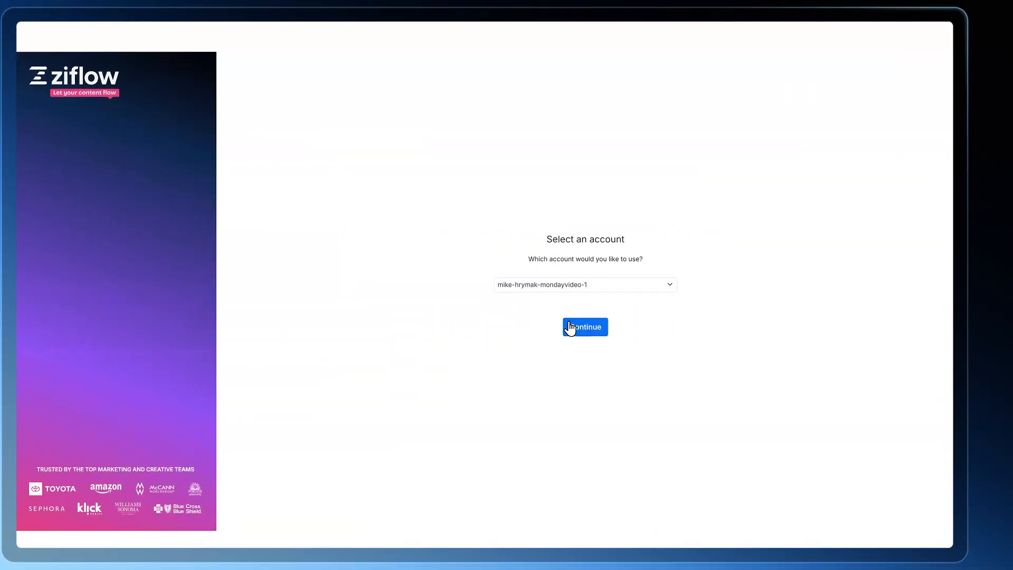
{"action": "left_click", "coordinate": [577, 328]}
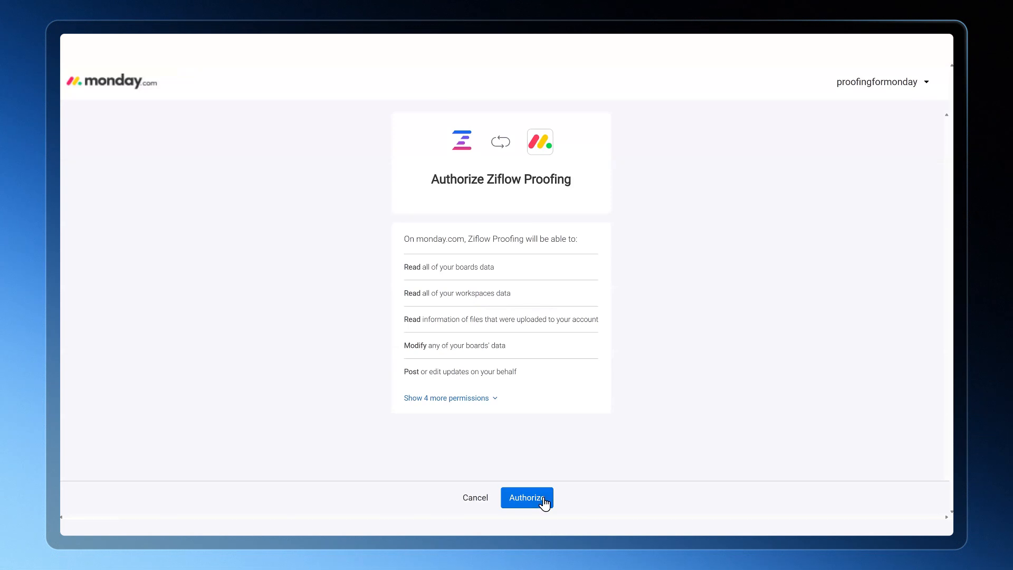
{"action": "left_click", "coordinate": [543, 500]}
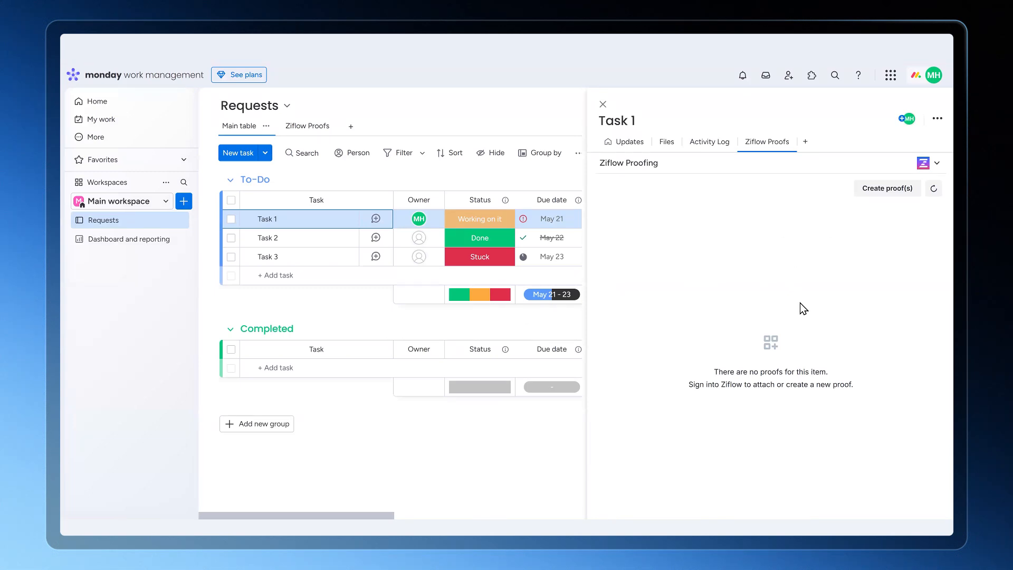
{"action": "left_click", "coordinate": [602, 104]}
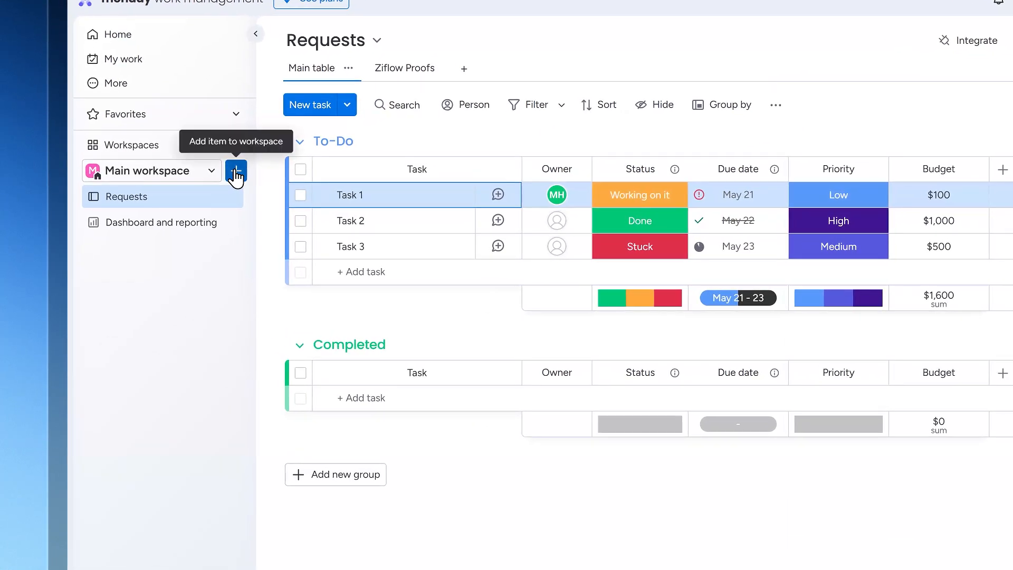
Create a new board in the Main workspace from the Ziflow Proofs template, found by searching for "ziflow"
{"action": "left_click", "coordinate": [236, 173]}
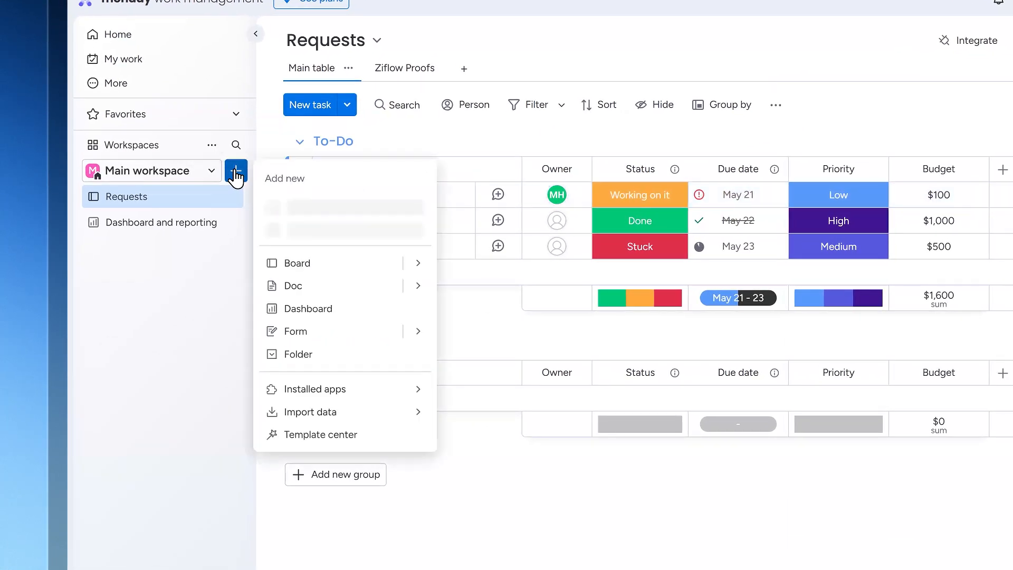
{"action": "mouse_move", "coordinate": [418, 264]}
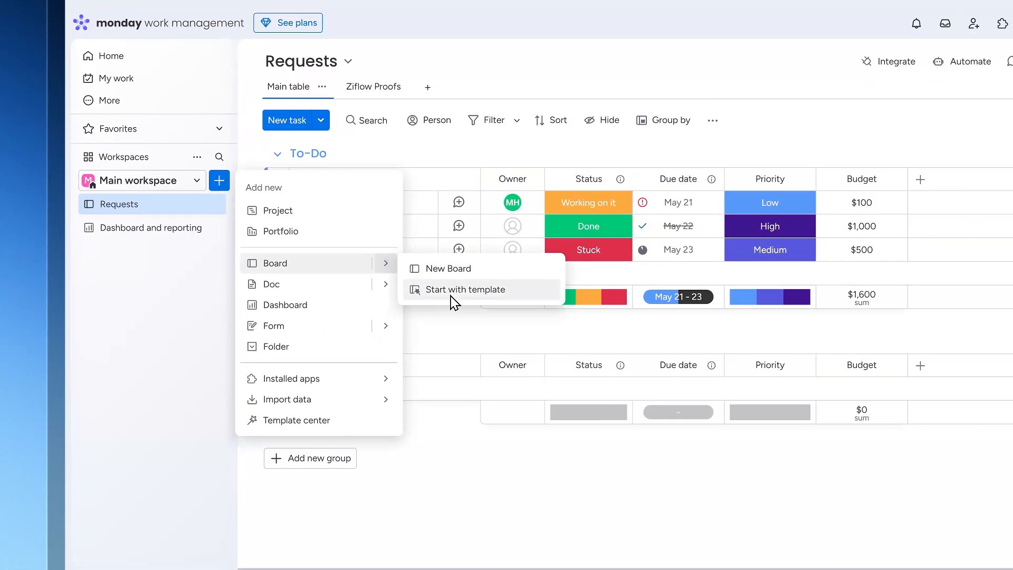
{"action": "left_click", "coordinate": [488, 296]}
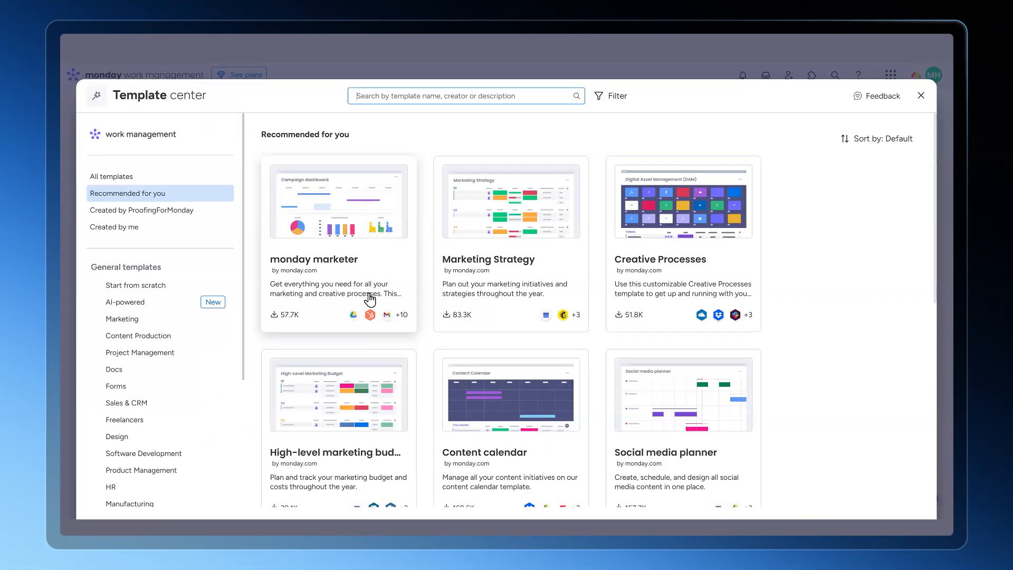
{"action": "type", "text": "ziflow"}
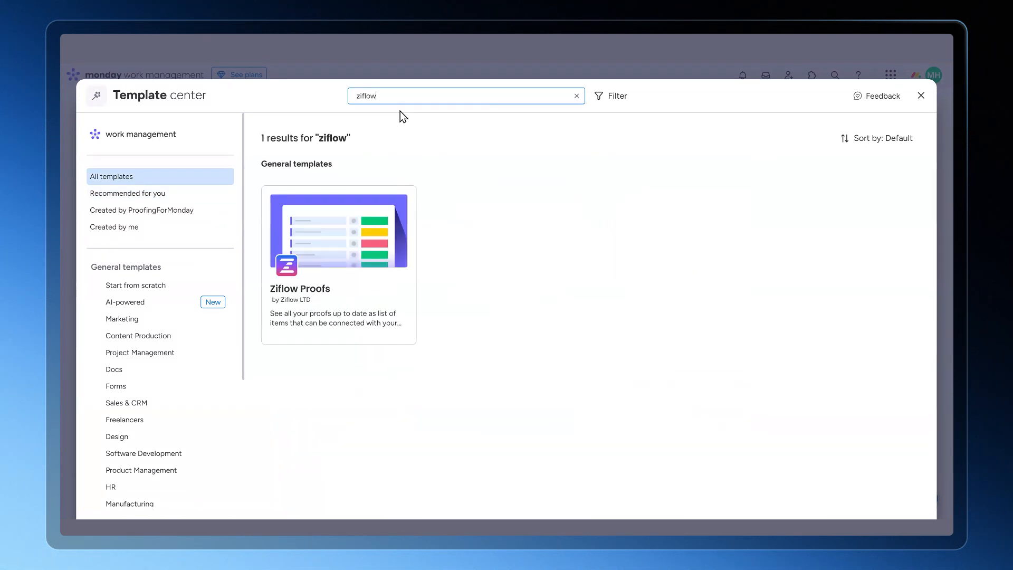
{"action": "left_click", "coordinate": [338, 251]}
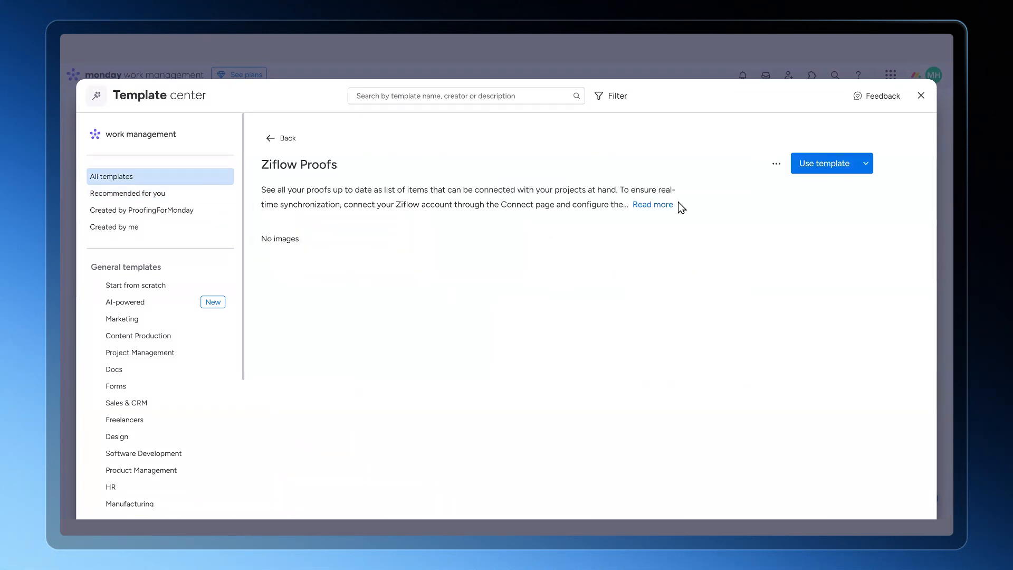
{"action": "left_click", "coordinate": [807, 165]}
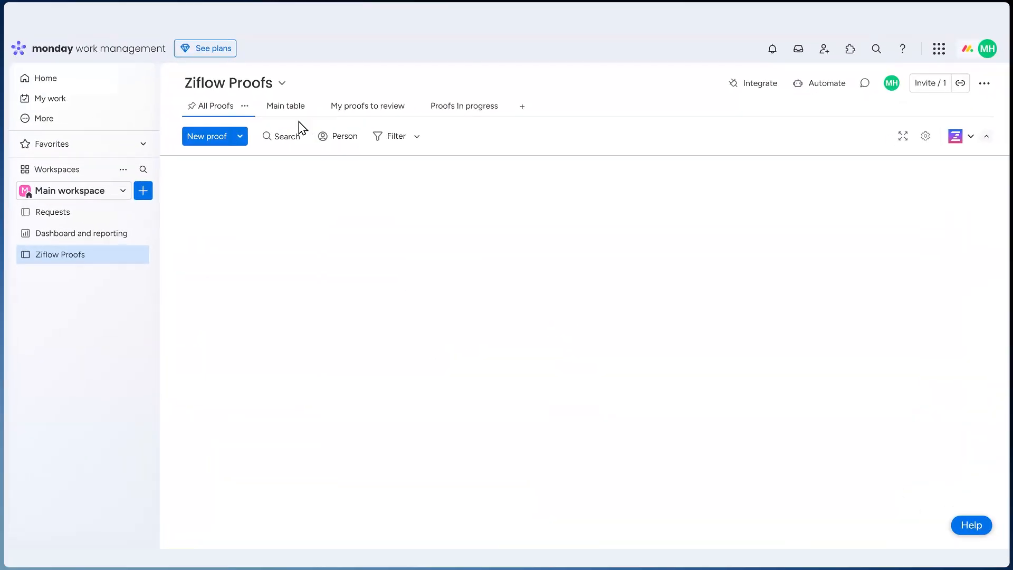
Switch to Ziflow and open the monday.com entry among its application connections
{"action": "left_click", "coordinate": [242, 73]}
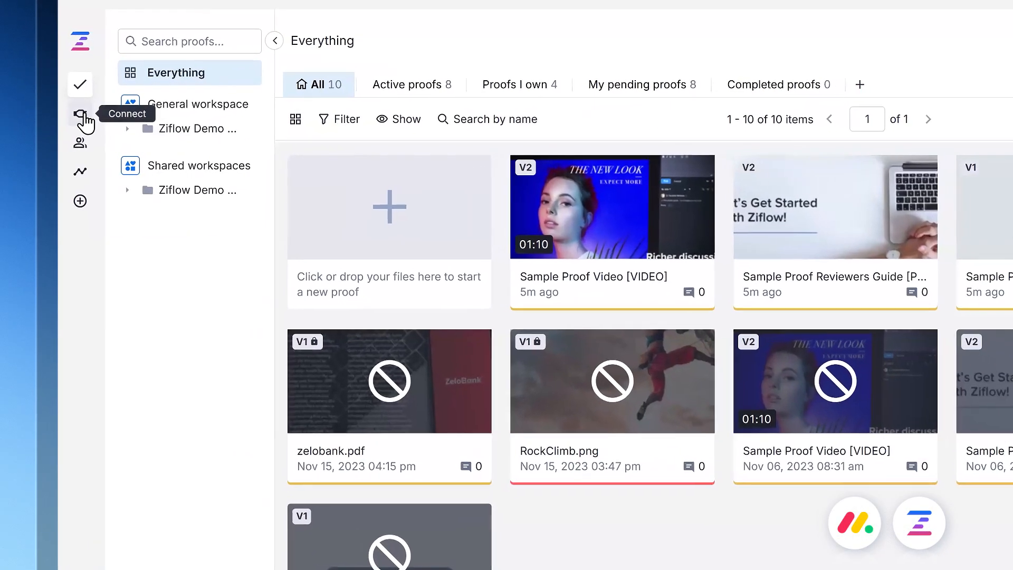
{"action": "left_click", "coordinate": [81, 117]}
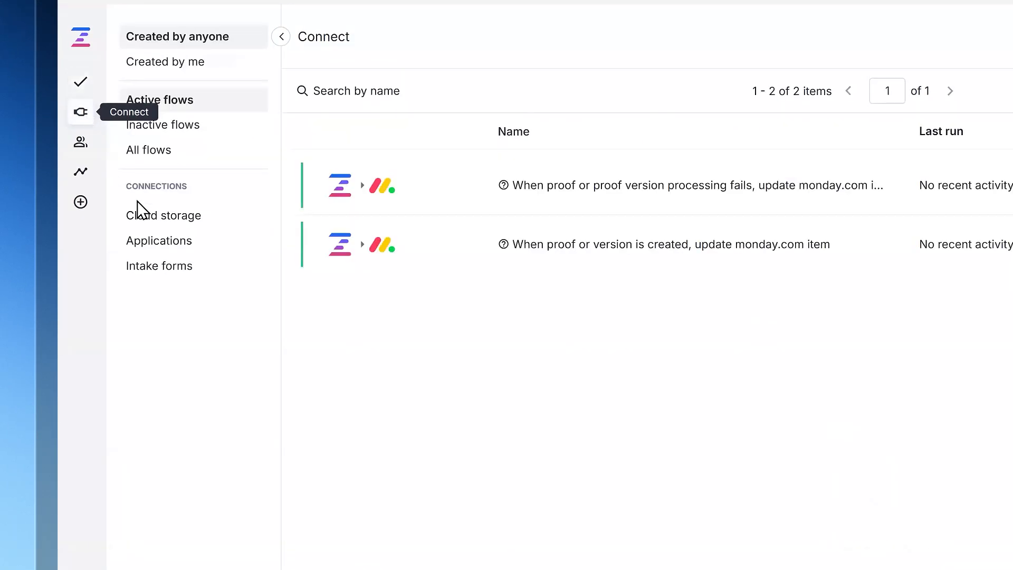
{"action": "left_click", "coordinate": [184, 252]}
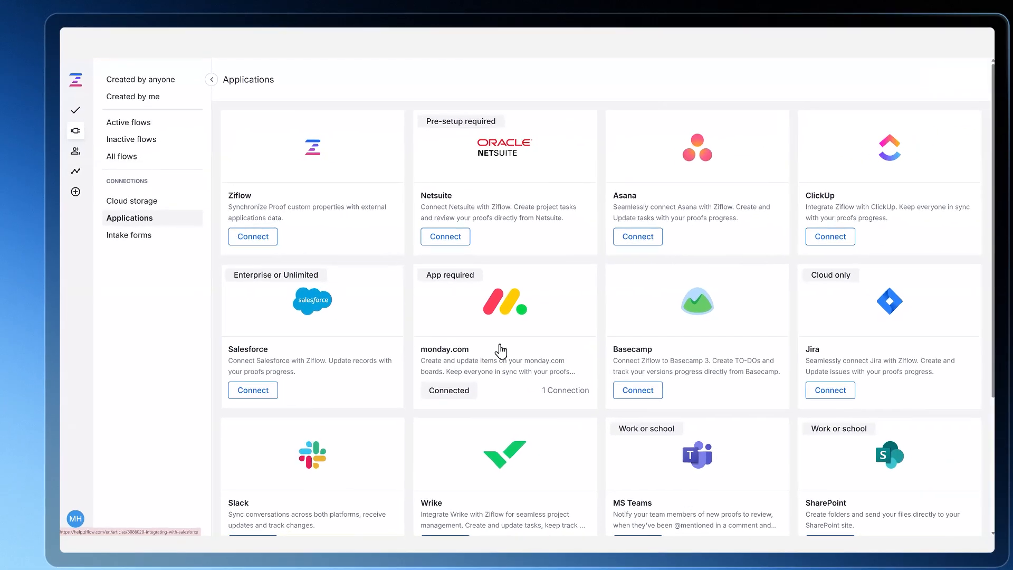
{"action": "left_click", "coordinate": [480, 337]}
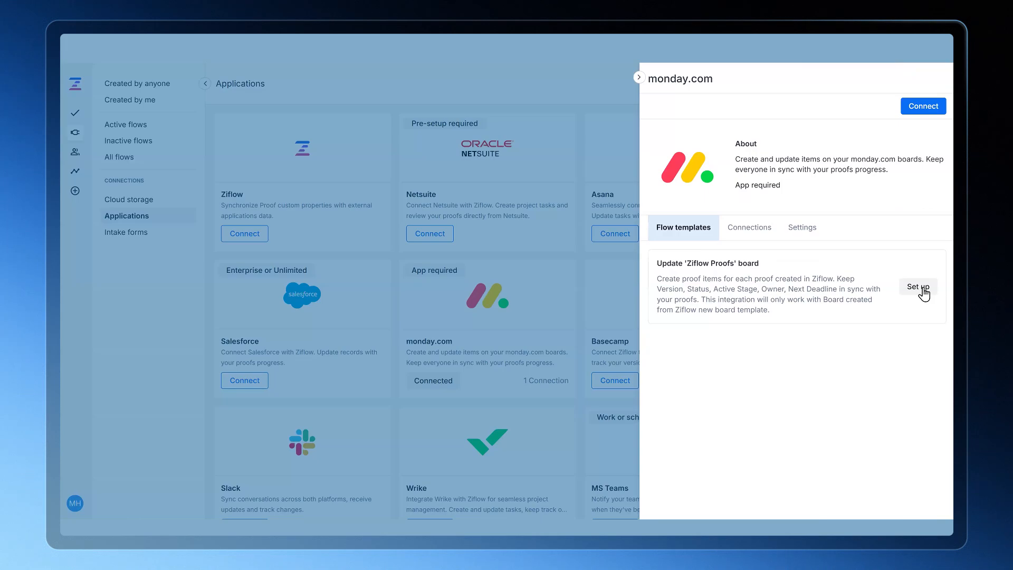
Set up the "Update 'Ziflow Proofs' board" flow template with the Ziflow Proofs board and a new Ziflow connection, and open the active flows
{"action": "left_click", "coordinate": [918, 286]}
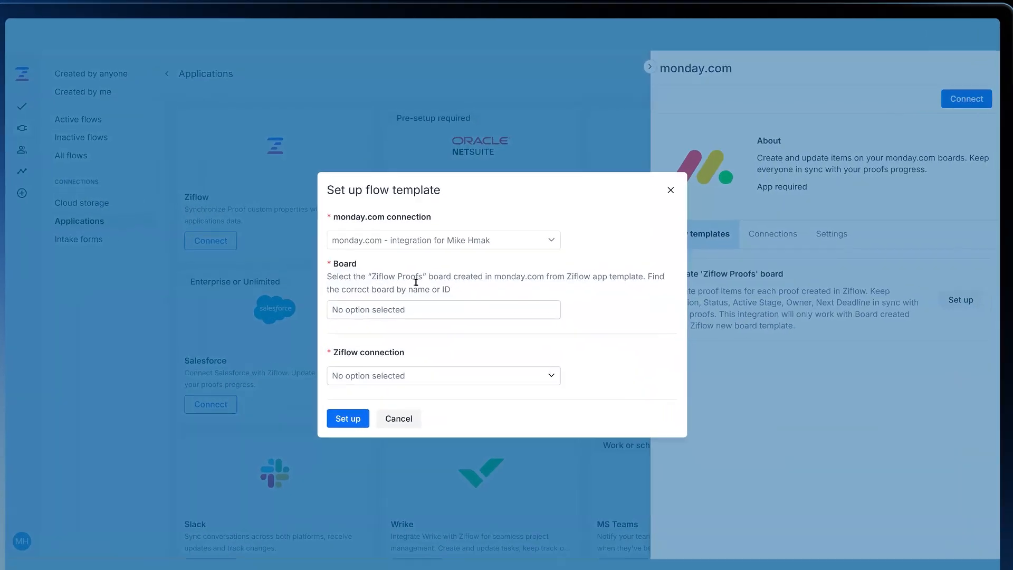
{"action": "left_click", "coordinate": [372, 309]}
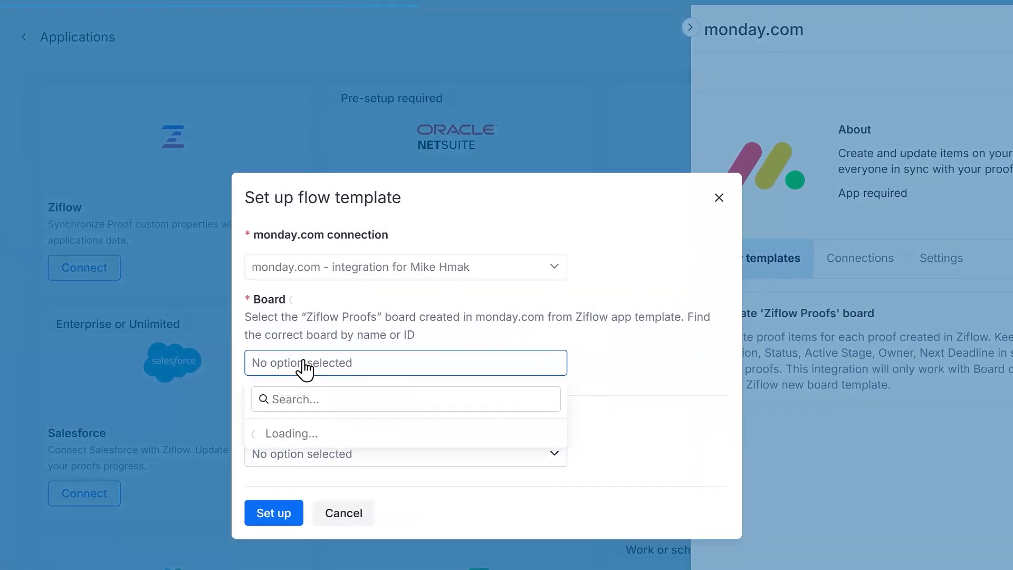
{"action": "left_click", "coordinate": [317, 438]}
{"action": "left_click", "coordinate": [364, 460]}
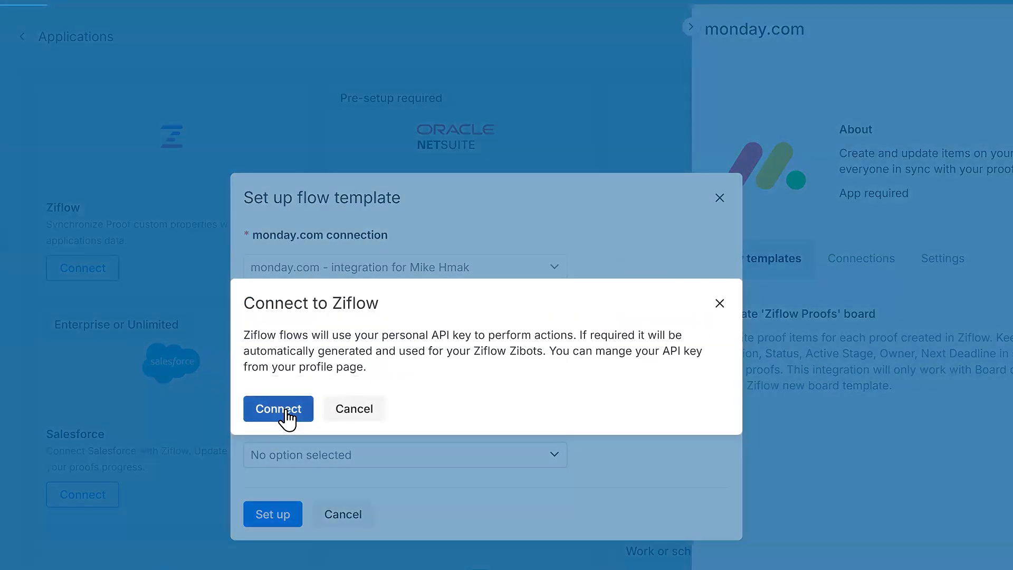
{"action": "left_click", "coordinate": [286, 410]}
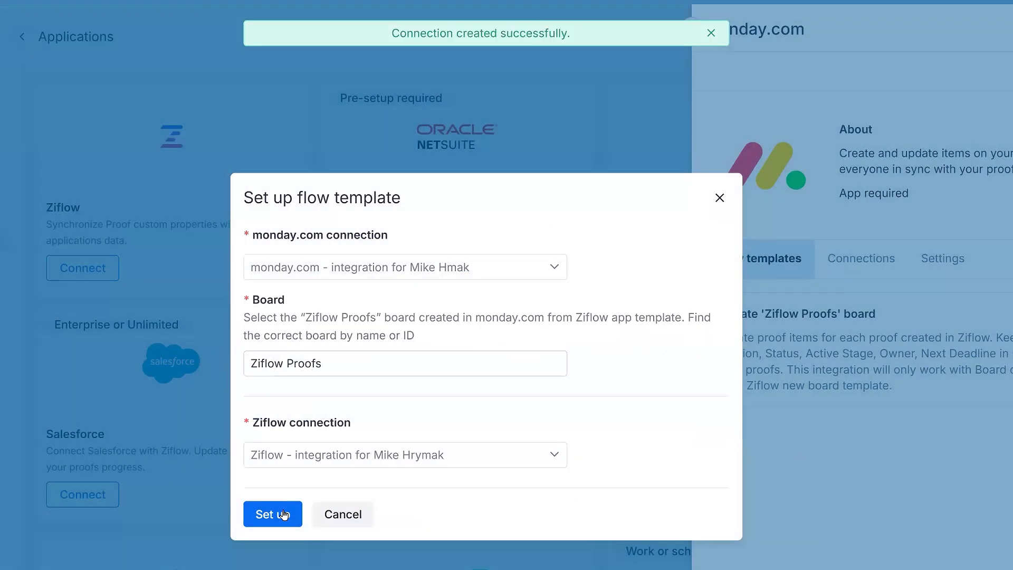
{"action": "left_click", "coordinate": [283, 515]}
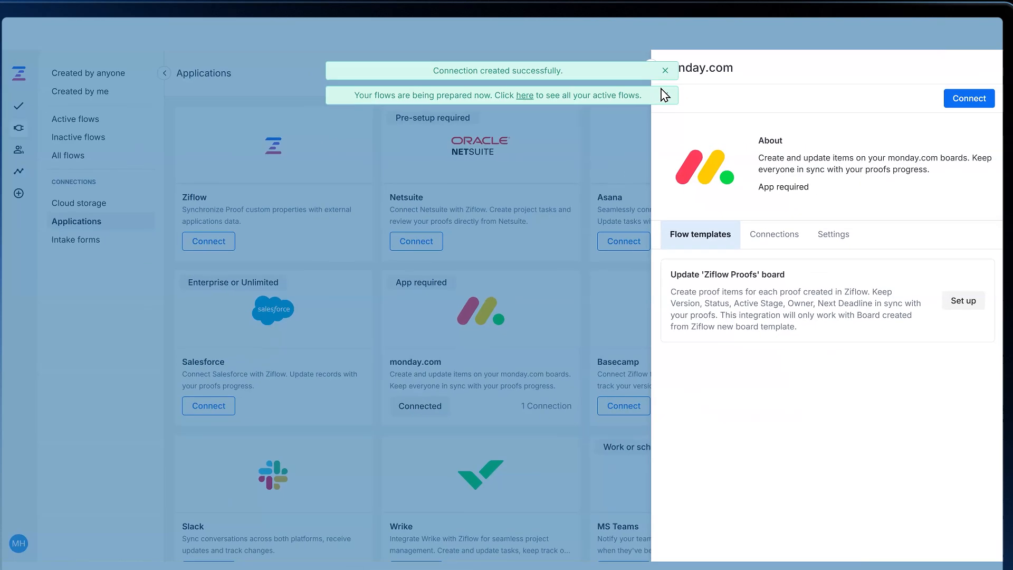
{"action": "left_click", "coordinate": [197, 108]}
{"action": "left_click", "coordinate": [124, 123]}
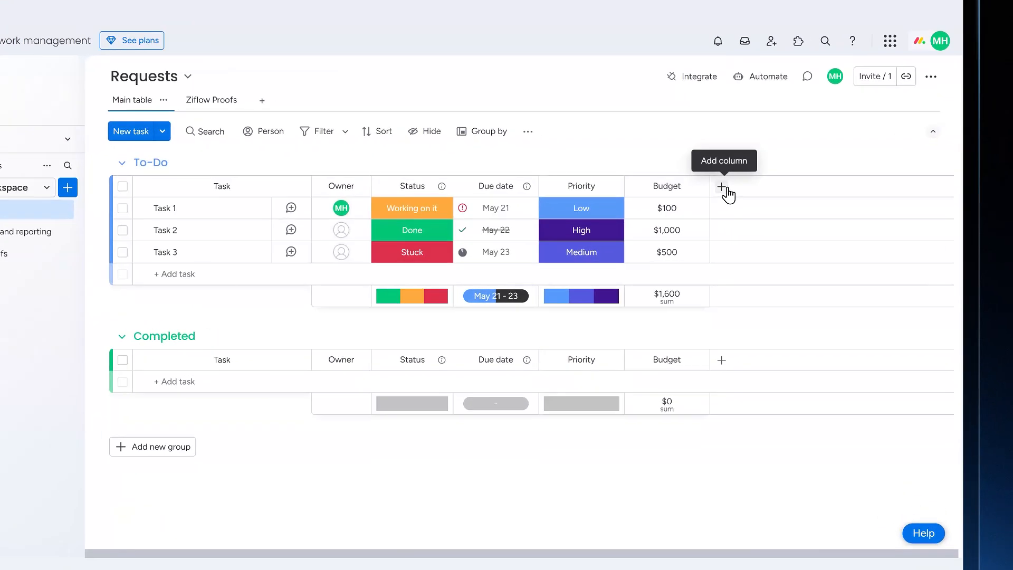
Add a Connect boards column to the Requests board and link it to the Ziflow Proofs board
{"action": "left_click", "coordinate": [747, 201]}
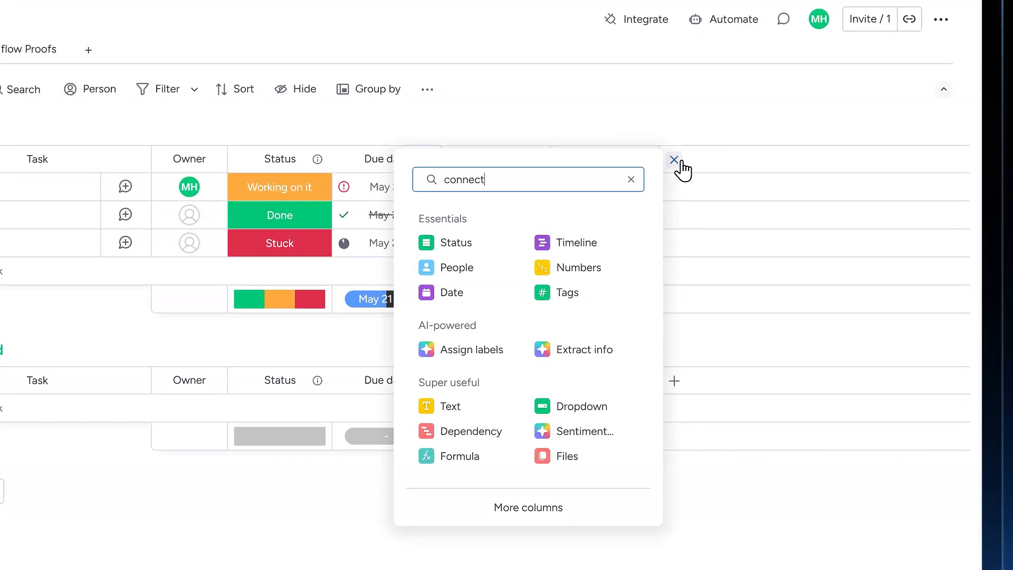
{"action": "type", "text": "connect"}
{"action": "left_click", "coordinate": [475, 246]}
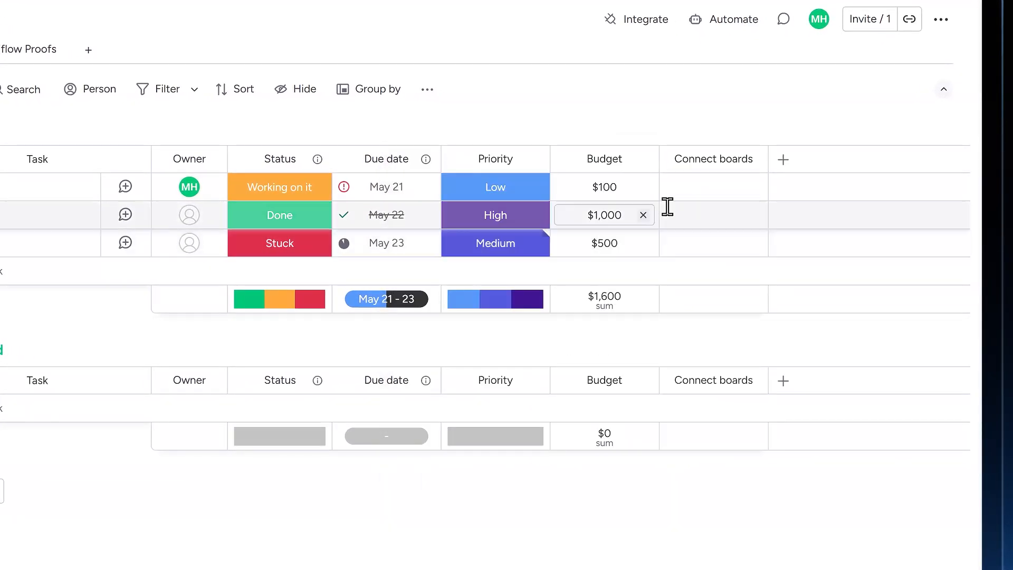
{"action": "left_click", "coordinate": [568, 357]}
{"action": "left_click", "coordinate": [475, 306]}
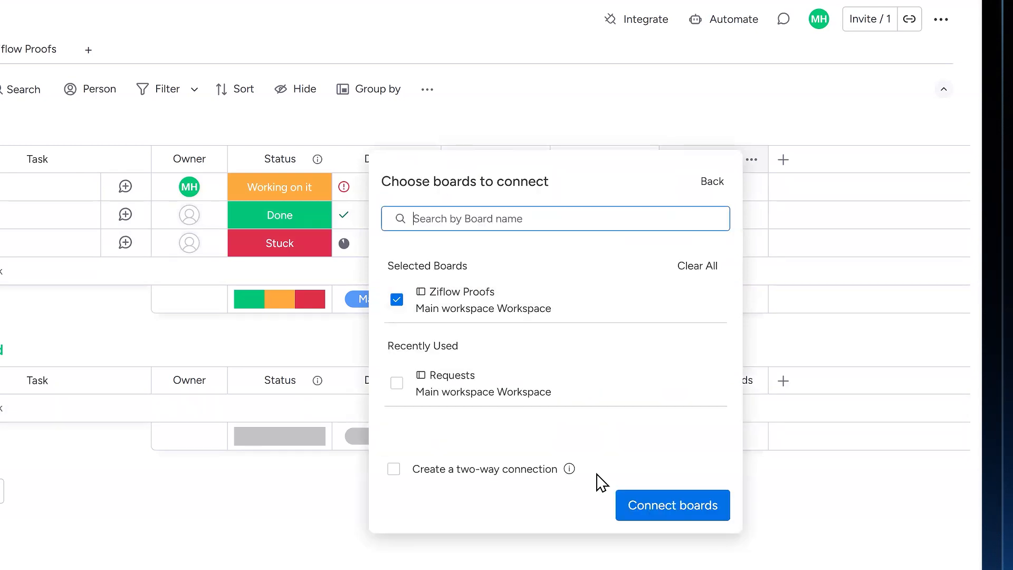
{"action": "left_click", "coordinate": [651, 509]}
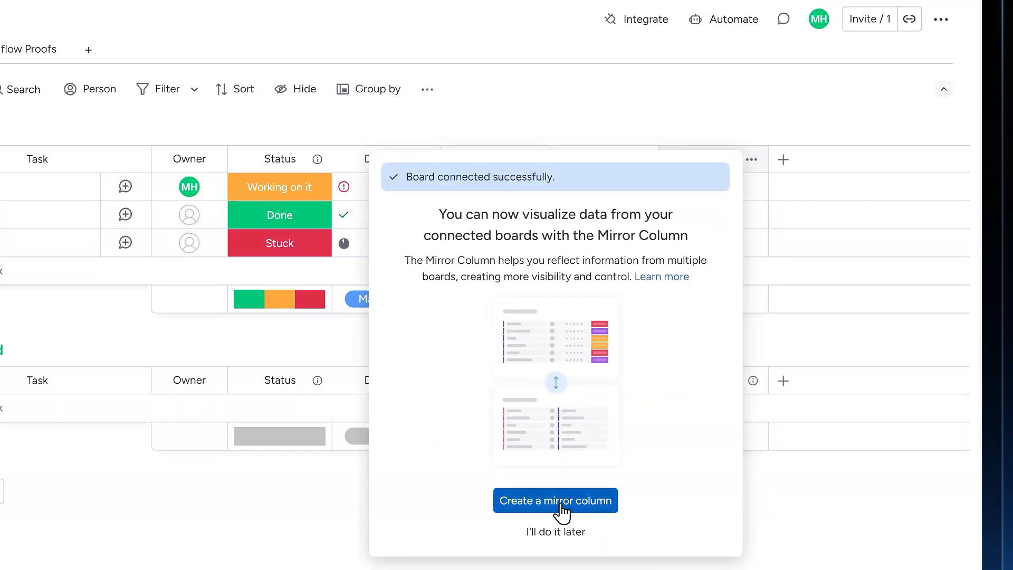
Create two mirror columns on the Requests board that reflect Status and Active Stage from Ziflow Proofs
{"action": "left_click", "coordinate": [558, 502]}
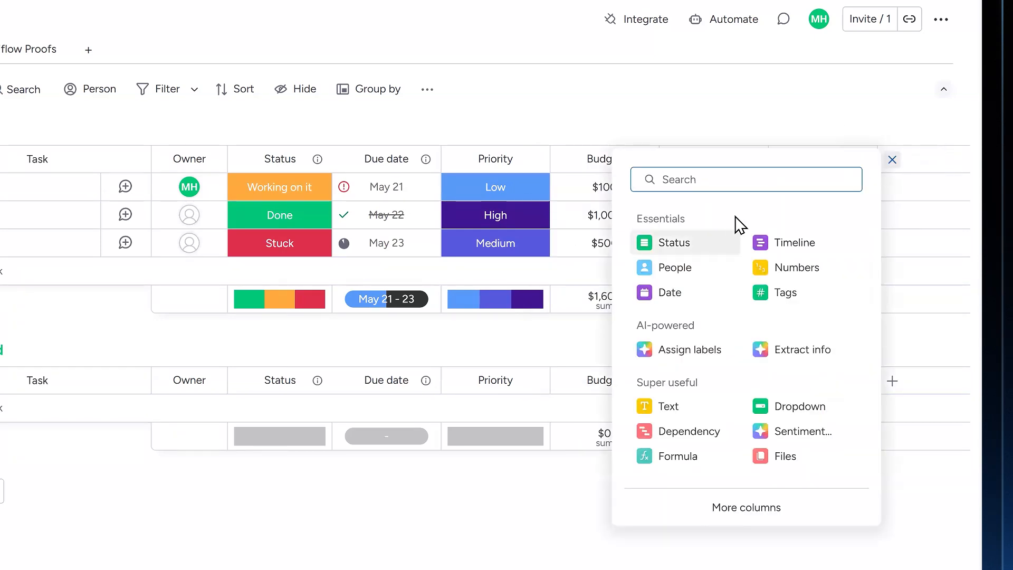
{"action": "type", "text": "mirror"}
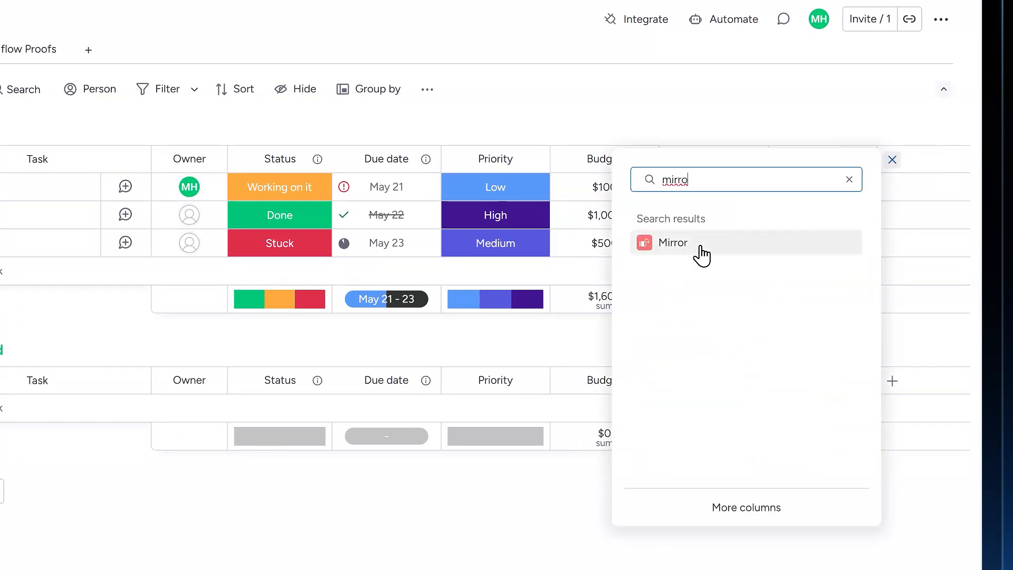
{"action": "left_click", "coordinate": [701, 254]}
{"action": "left_click", "coordinate": [767, 381]}
{"action": "left_click", "coordinate": [684, 272]}
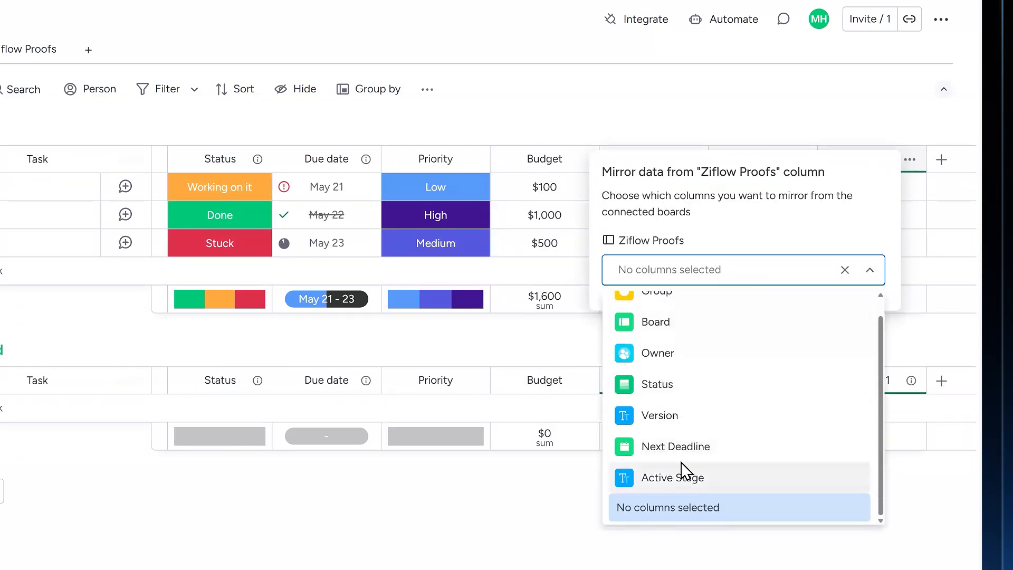
{"action": "left_click", "coordinate": [683, 469]}
Rename the first mirror column as Status and the second as Version Number
{"action": "left_click", "coordinate": [764, 159]}
{"action": "type", "text": "Status"}
{"action": "left_click", "coordinate": [852, 159]}
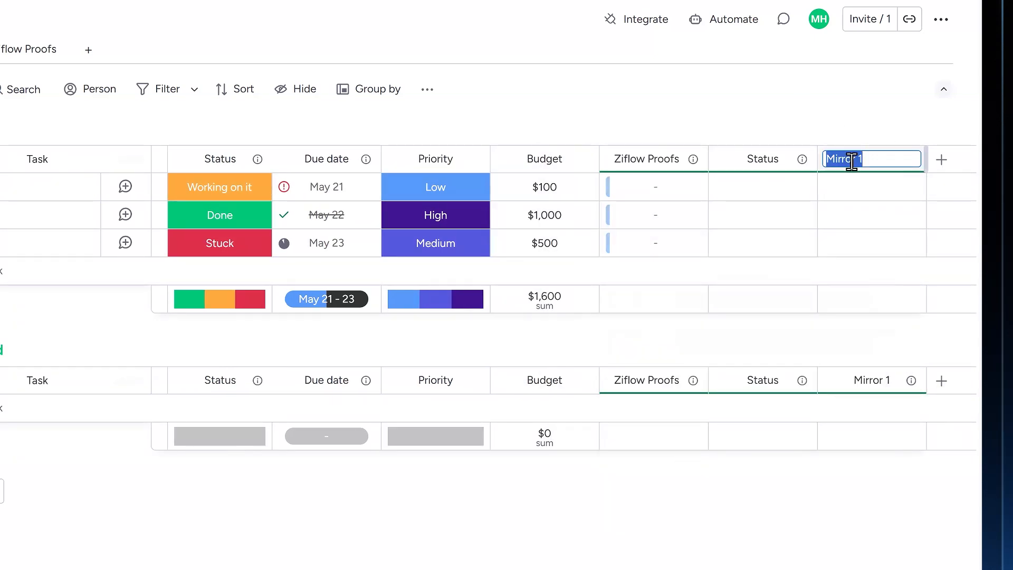
Add a third mirror column that reflects Next Deadline through the Ziflow Proofs connection
{"action": "left_click", "coordinate": [942, 160]}
{"action": "type", "text": "mirr"}
{"action": "left_click", "coordinate": [755, 257]}
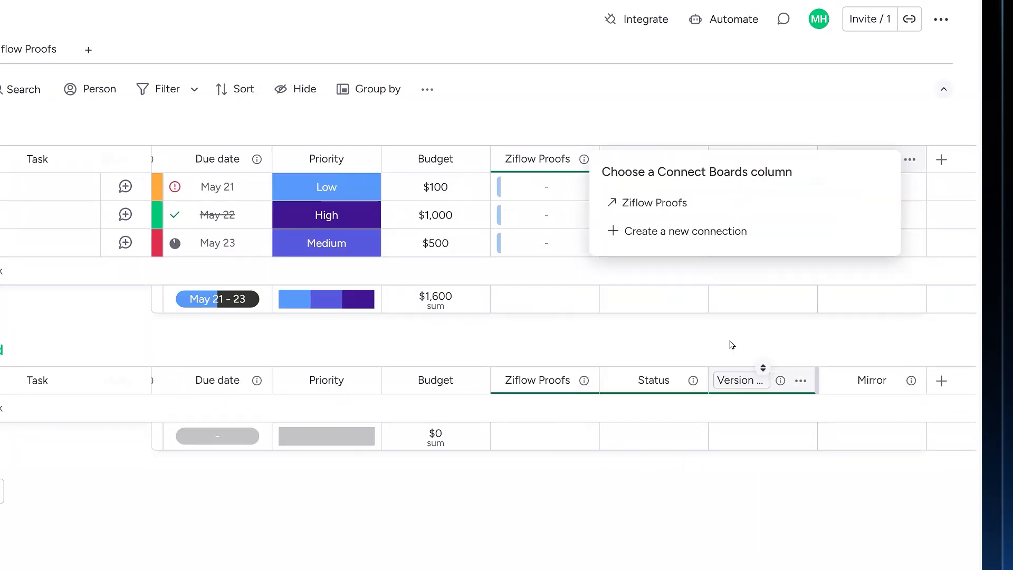
{"action": "left_click", "coordinate": [649, 201]}
{"action": "left_click", "coordinate": [691, 271]}
{"action": "left_click", "coordinate": [683, 448]}
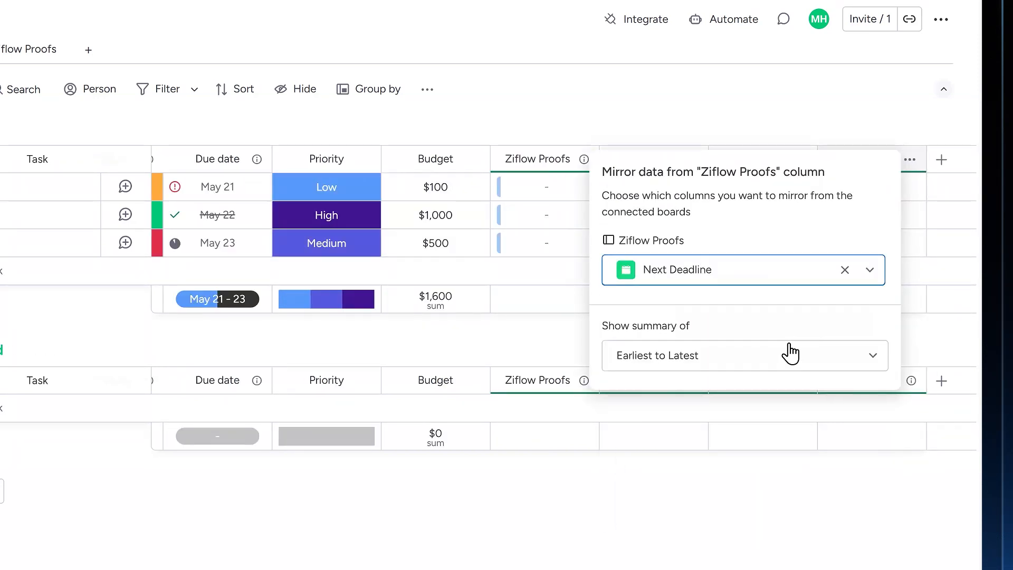
Rename the third mirror column as Next Deadline
{"action": "left_click", "coordinate": [868, 159]}
{"action": "type", "text": "Next Dealdine"}
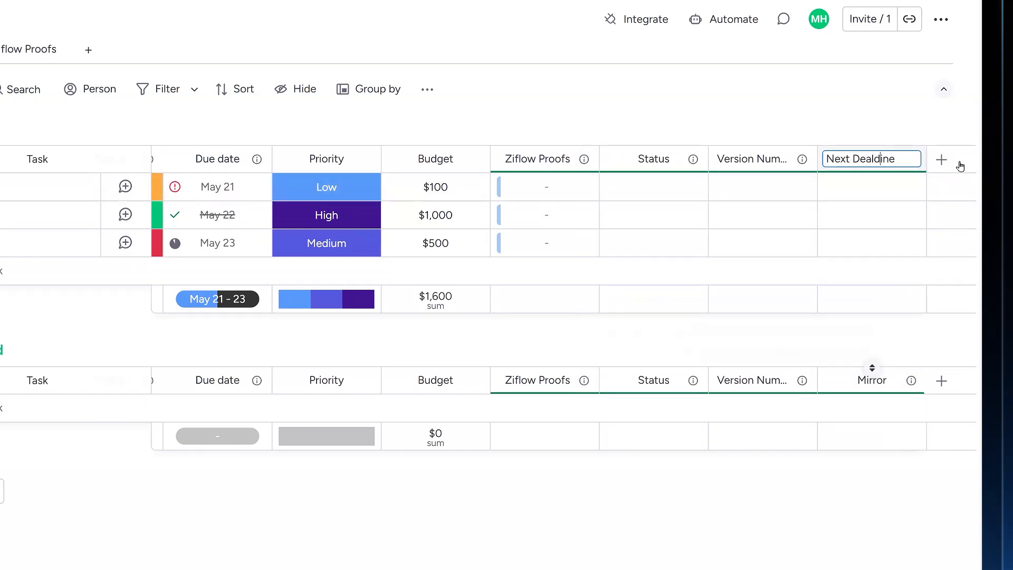
{"action": "key", "text": "BackSpace"}
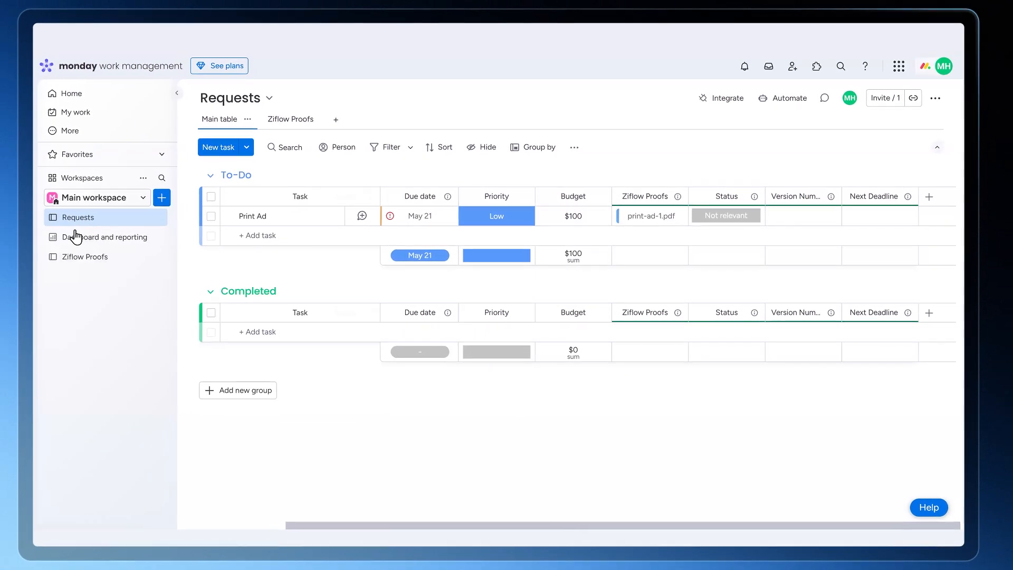
Check the connected proof and the mirrored columns for the Print Ad task on the Requests board
{"action": "left_click", "coordinate": [104, 237]}
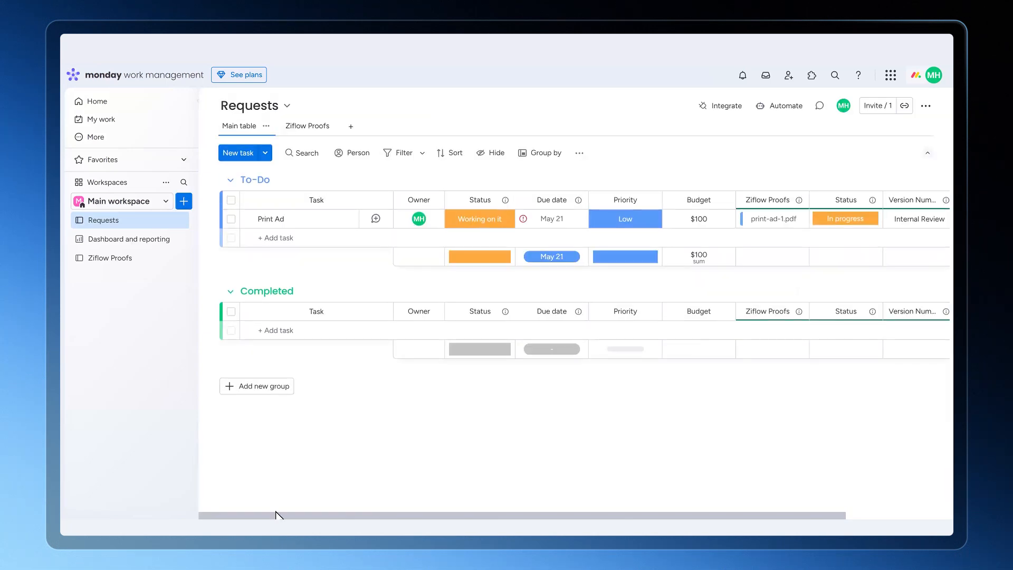
{"action": "left_click_drag", "start_coordinate": [277, 516], "coordinate": [357, 516]}
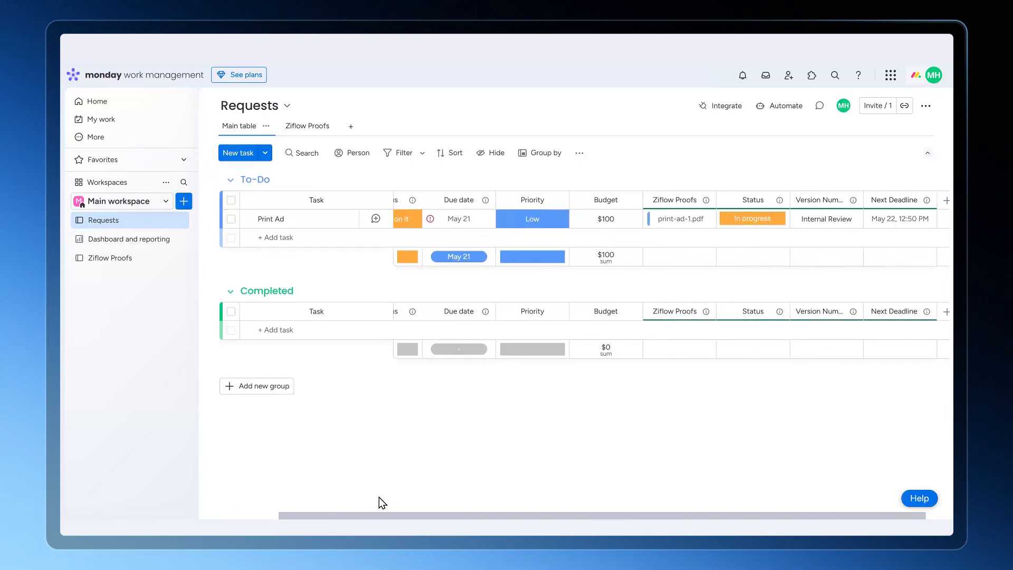